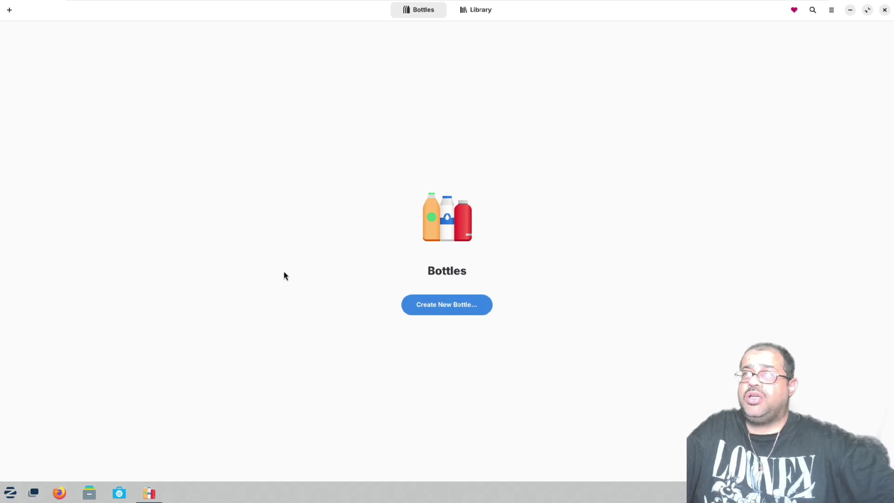
Create a new bottle named VLC with the Application environment and the soda-9.0-1 runner.
{"action": "left_click", "coordinate": [430, 304]}
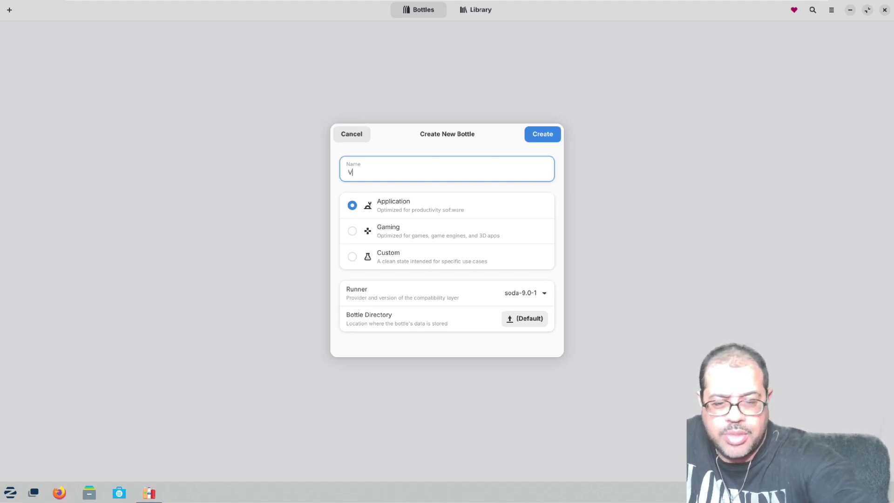
{"action": "type", "text": "VL"}
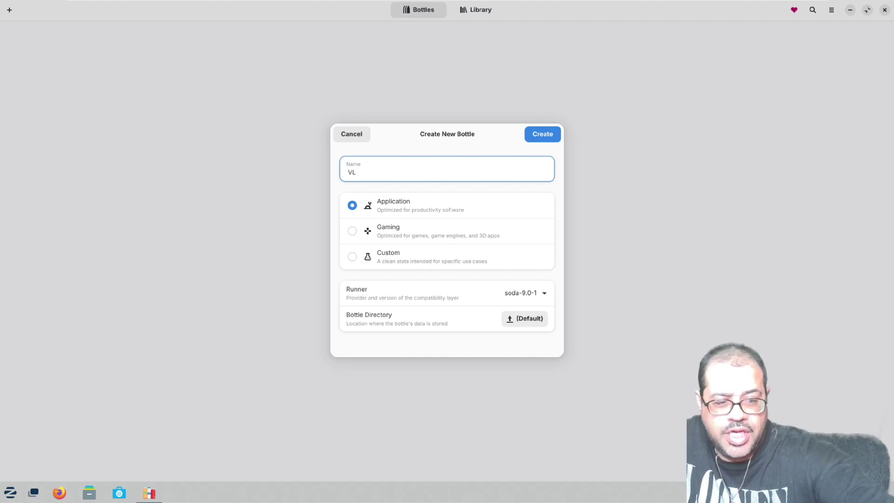
{"action": "type", "text": "C"}
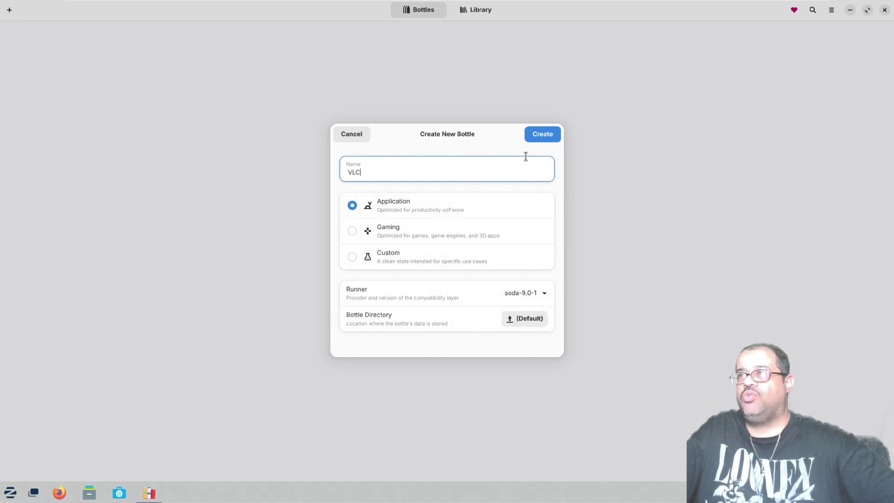
{"action": "left_click", "coordinate": [540, 133]}
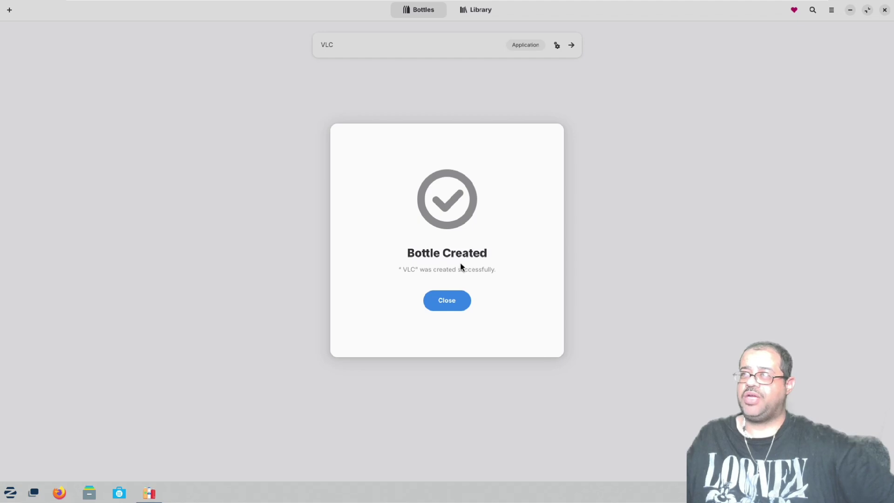
{"action": "left_click", "coordinate": [438, 295]}
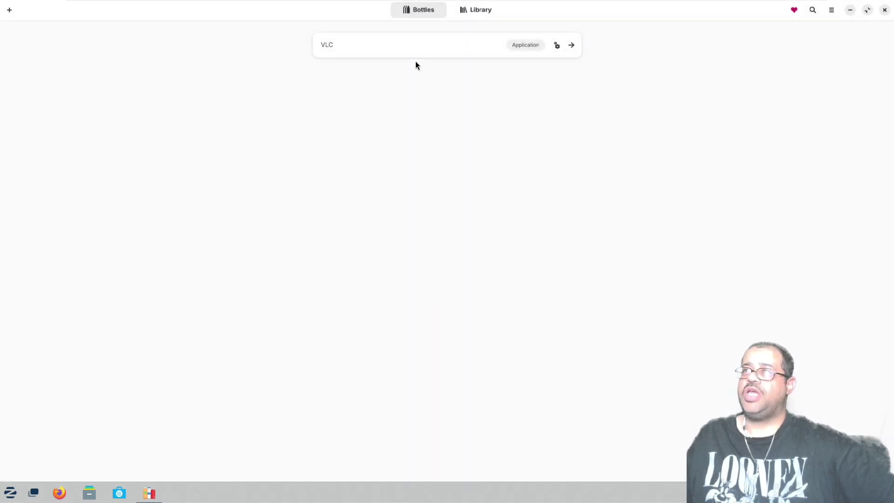
Open the VLC bottle's details and look through the full list of community-curated program installers.
{"action": "left_click", "coordinate": [518, 46]}
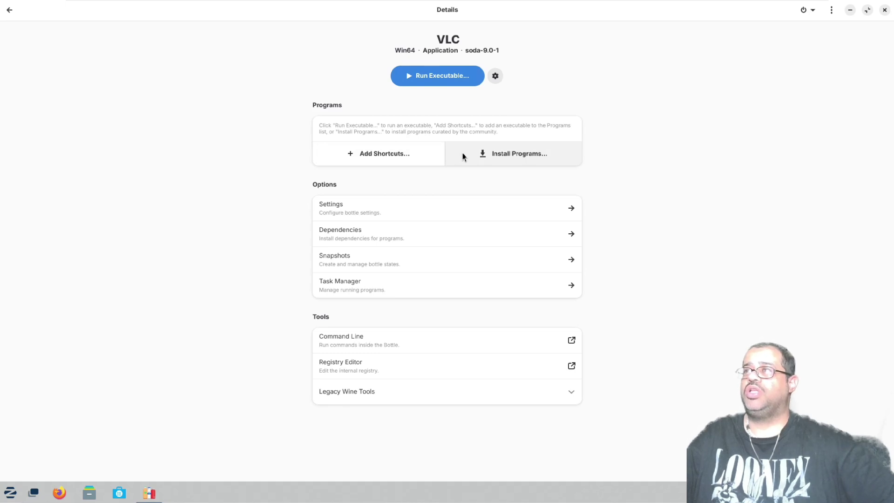
{"action": "left_click", "coordinate": [479, 155]}
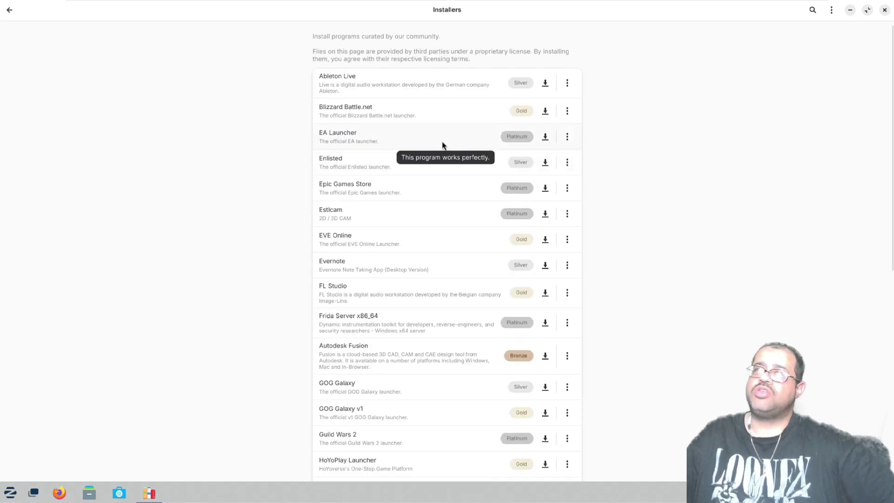
{"action": "scroll", "coordinate": [442, 146], "scroll_direction": "down", "scroll_amount": 2}
{"action": "scroll", "coordinate": [442, 145], "scroll_direction": "down", "scroll_amount": 2}
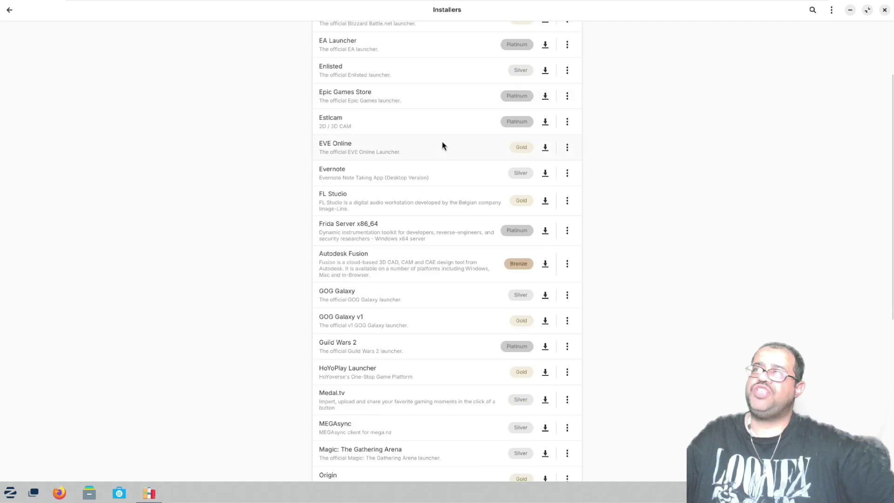
{"action": "scroll", "coordinate": [442, 146], "scroll_direction": "down", "scroll_amount": 2}
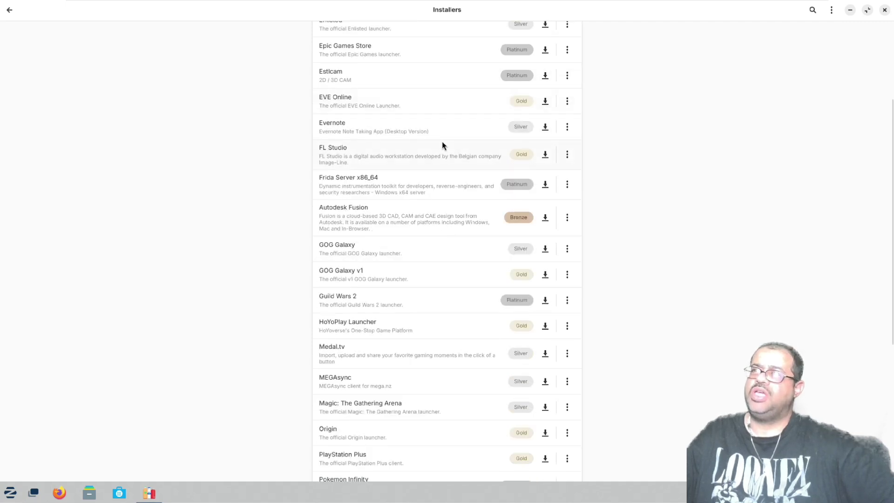
{"action": "scroll", "coordinate": [442, 145], "scroll_direction": "down", "scroll_amount": 4}
{"action": "scroll", "coordinate": [442, 145], "scroll_direction": "down", "scroll_amount": 2}
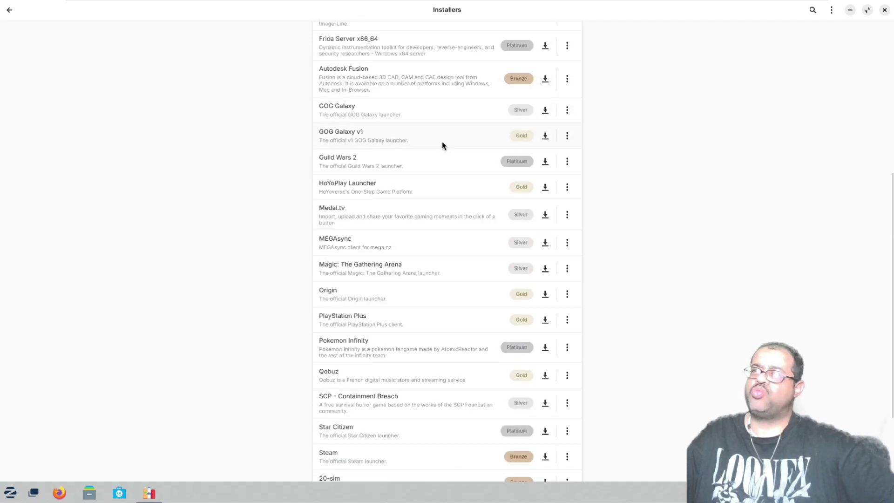
{"action": "scroll", "coordinate": [442, 146], "scroll_direction": "down", "scroll_amount": 5}
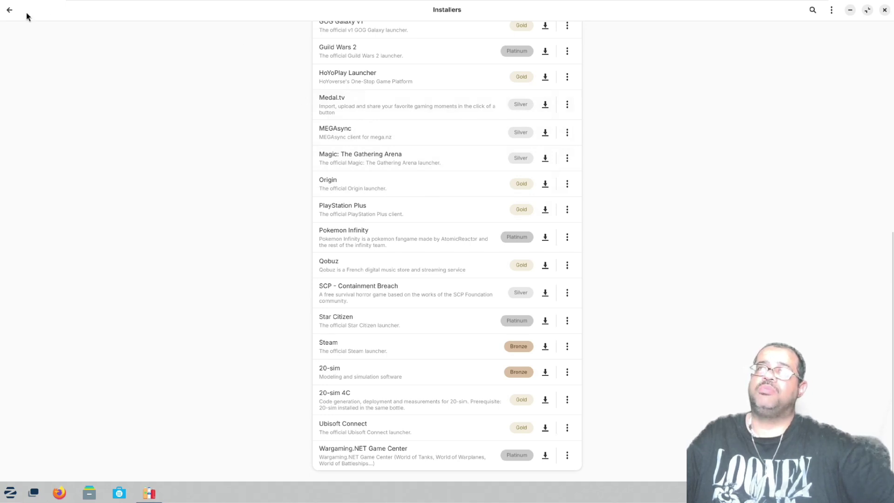
{"action": "left_click", "coordinate": [10, 10]}
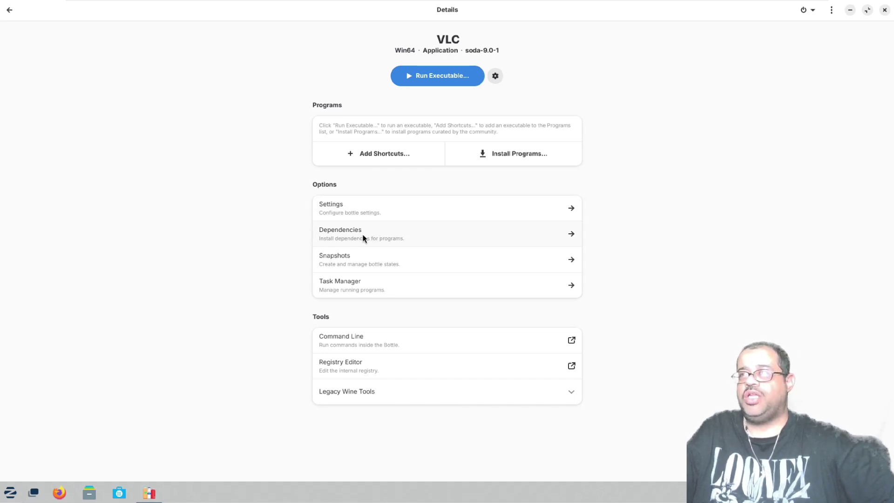
Look through the Windows dependencies offered for the VLC bottle, waiting if the program stops responding, and return to the bottle's details.
{"action": "left_click", "coordinate": [343, 235]}
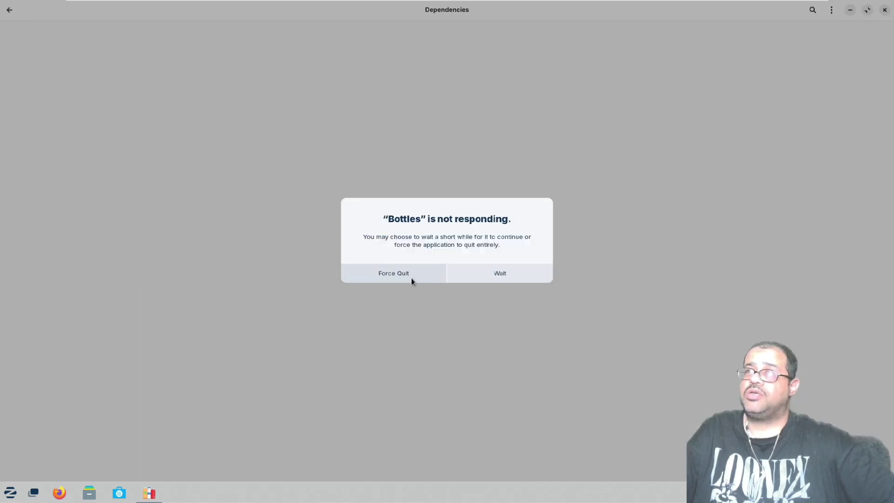
{"action": "left_click", "coordinate": [466, 277]}
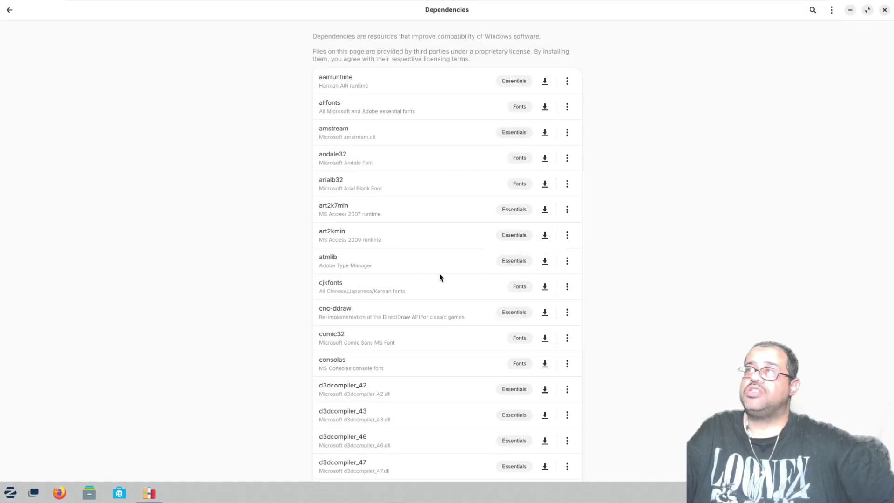
{"action": "scroll", "coordinate": [414, 204], "scroll_direction": "down", "scroll_amount": 10}
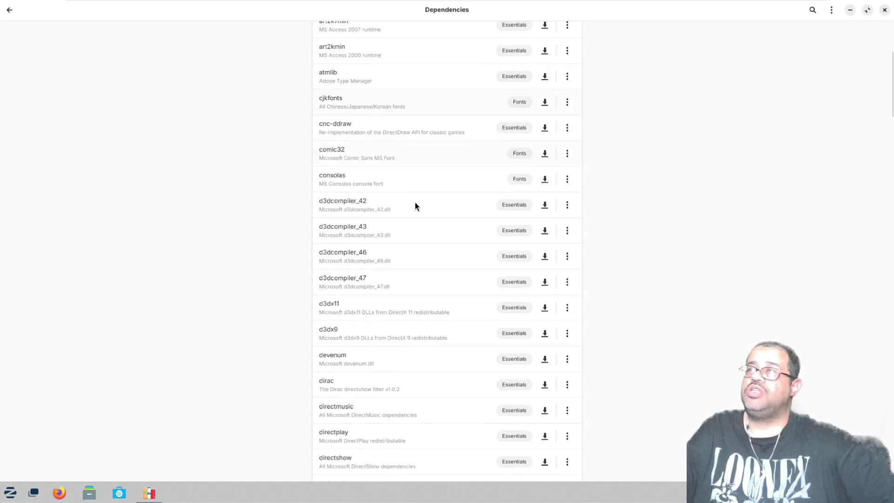
{"action": "scroll", "coordinate": [417, 209], "scroll_direction": "down", "scroll_amount": 10}
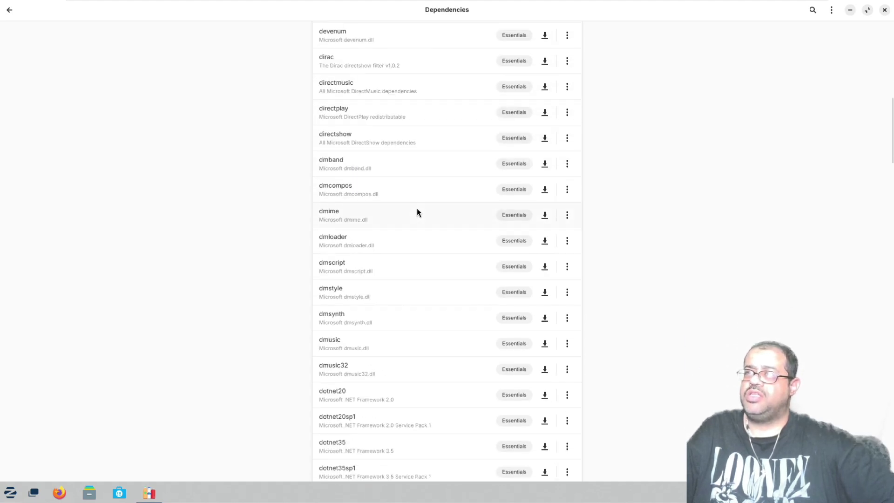
{"action": "scroll", "coordinate": [416, 209], "scroll_direction": "down", "scroll_amount": 10}
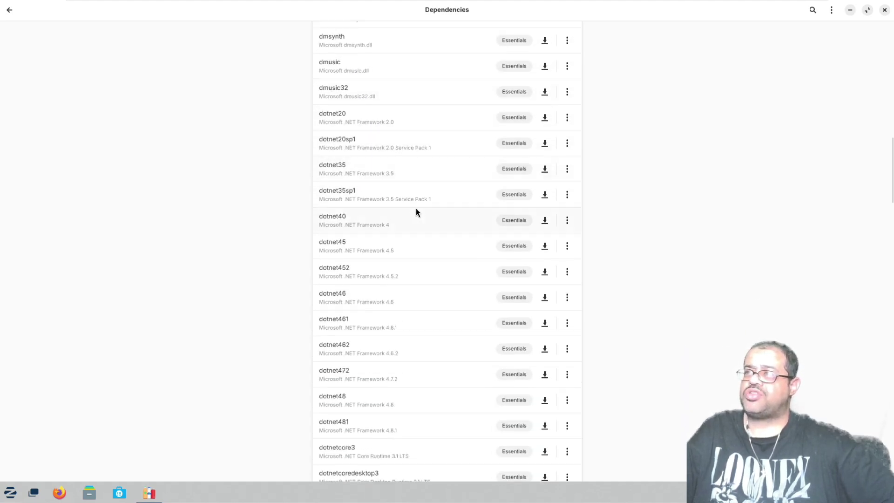
{"action": "scroll", "coordinate": [414, 209], "scroll_direction": "down", "scroll_amount": 6}
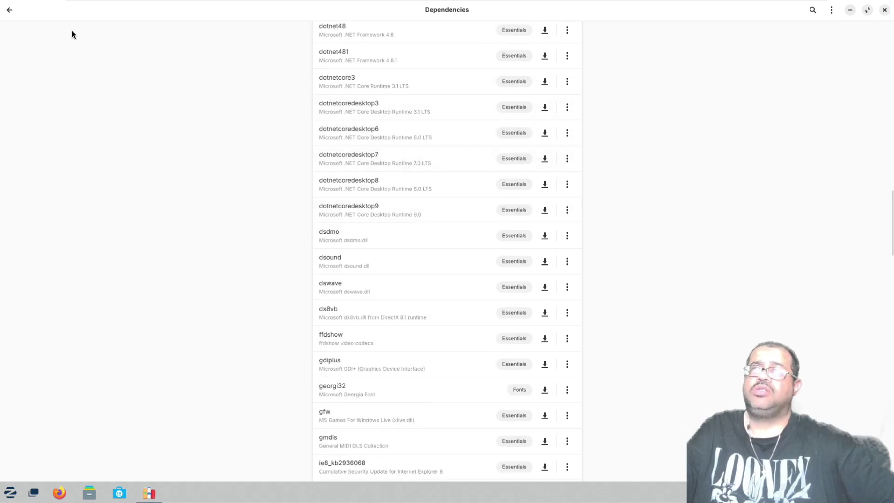
{"action": "left_click", "coordinate": [10, 9]}
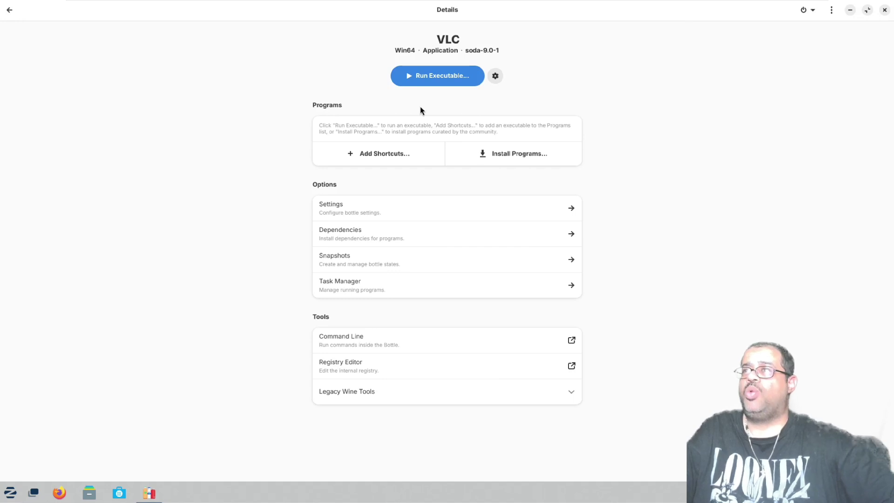
Run the vlc-3.0.21-win32.exe installer from Downloads inside the VLC bottle, and close the Bottles window.
{"action": "left_click", "coordinate": [434, 80]}
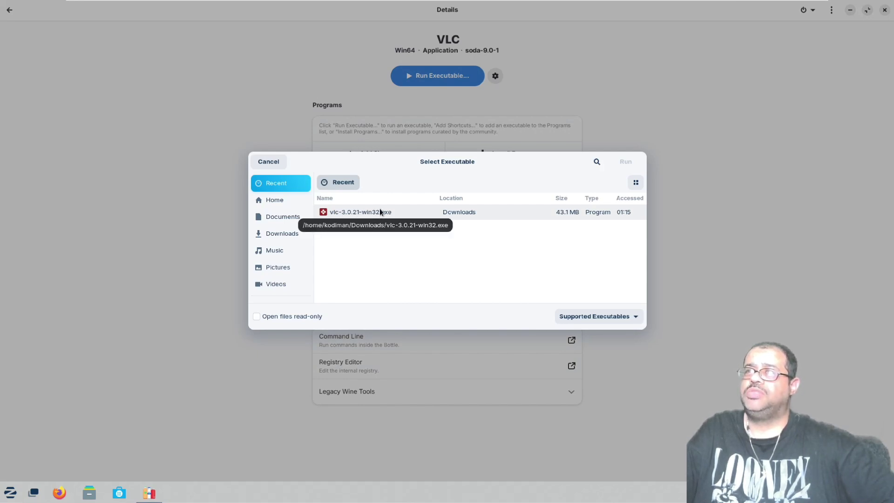
{"action": "left_click", "coordinate": [440, 216]}
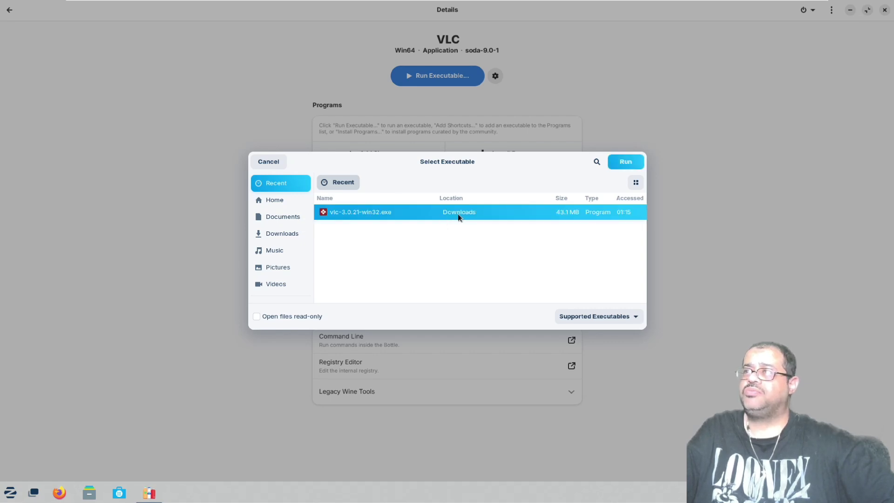
{"action": "left_click", "coordinate": [626, 162]}
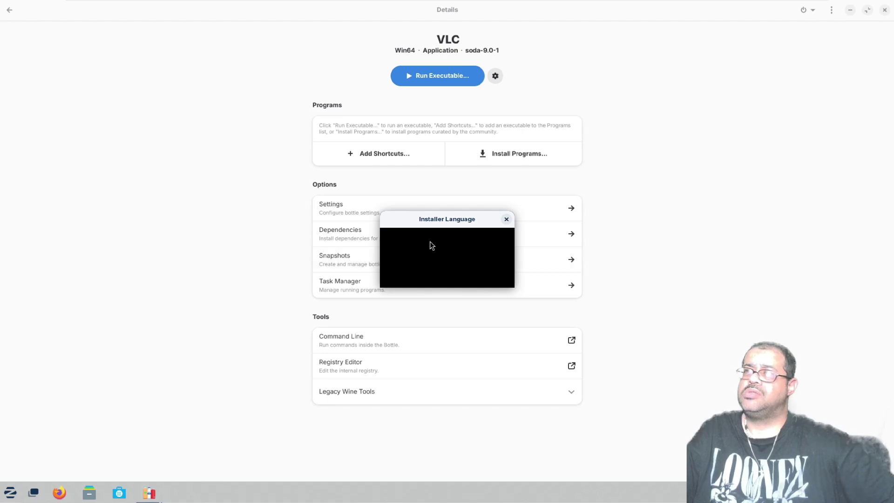
{"action": "left_click", "coordinate": [506, 219]}
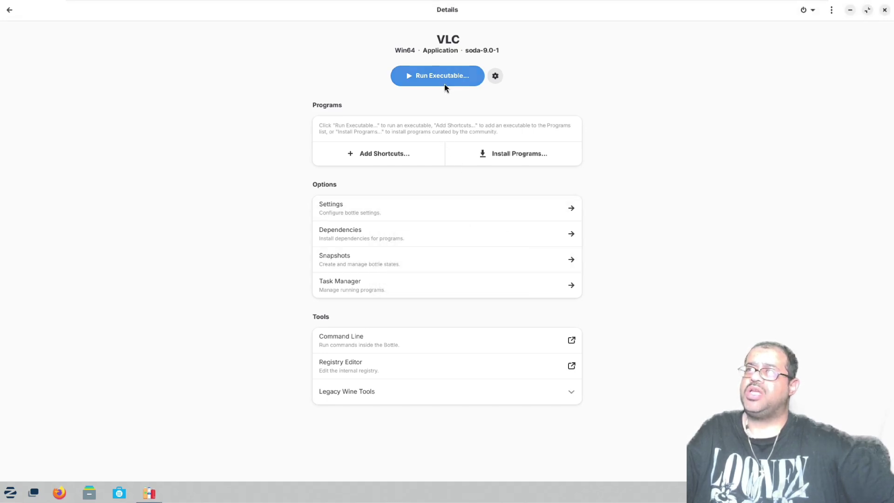
{"action": "left_click", "coordinate": [884, 10]}
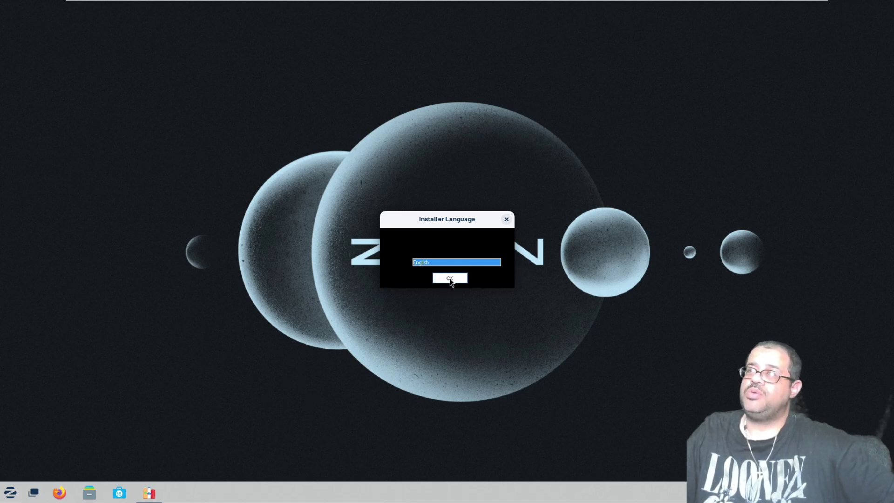
Accept English as the installer language, and minimise and restore the blank VLC setup window to redraw it.
{"action": "left_click", "coordinate": [449, 279]}
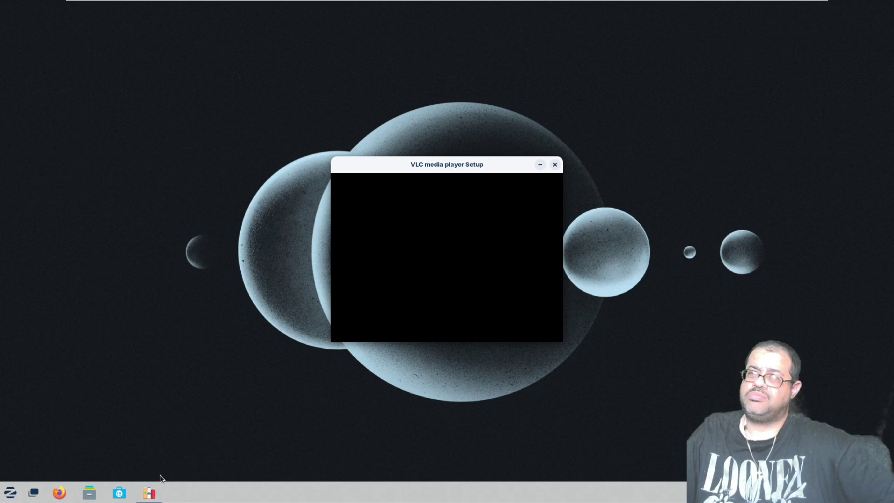
{"action": "left_click", "coordinate": [153, 486]}
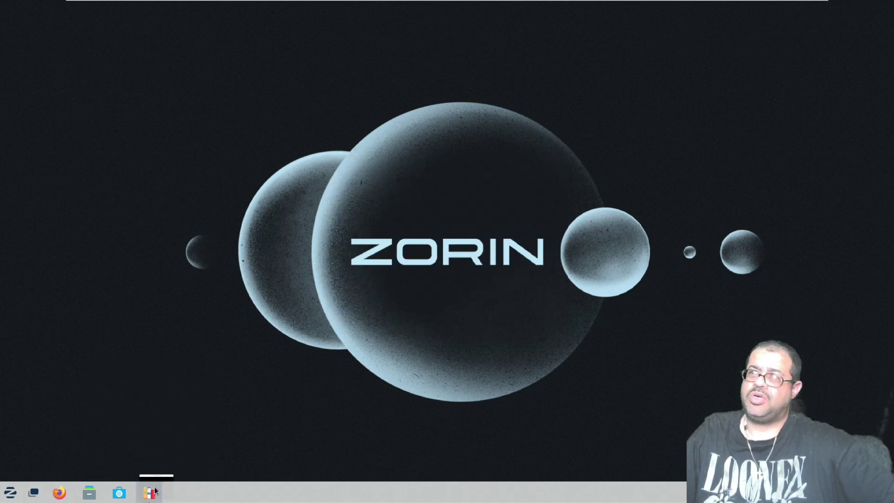
{"action": "left_click", "coordinate": [153, 486]}
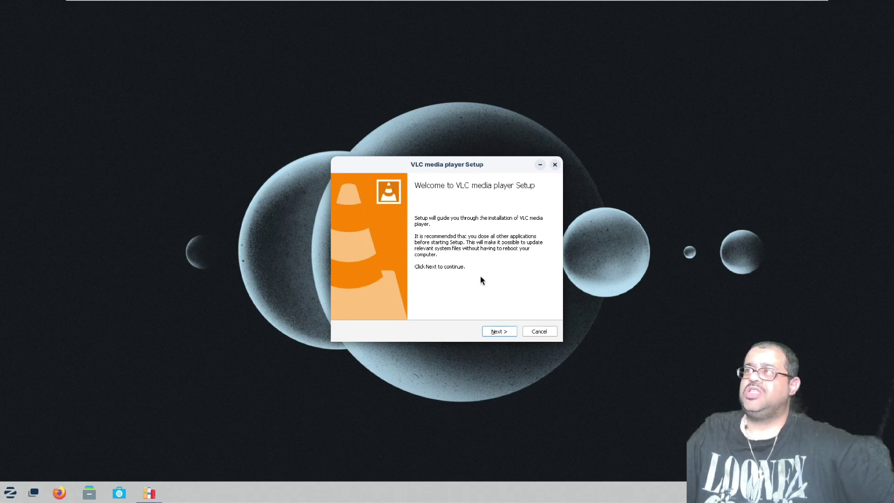
Install VLC media player with the preset components into C:\Program Files (x86)\VideoLAN\VLC, and finish setup with Run VLC media player enabled.
{"action": "left_click", "coordinate": [495, 331]}
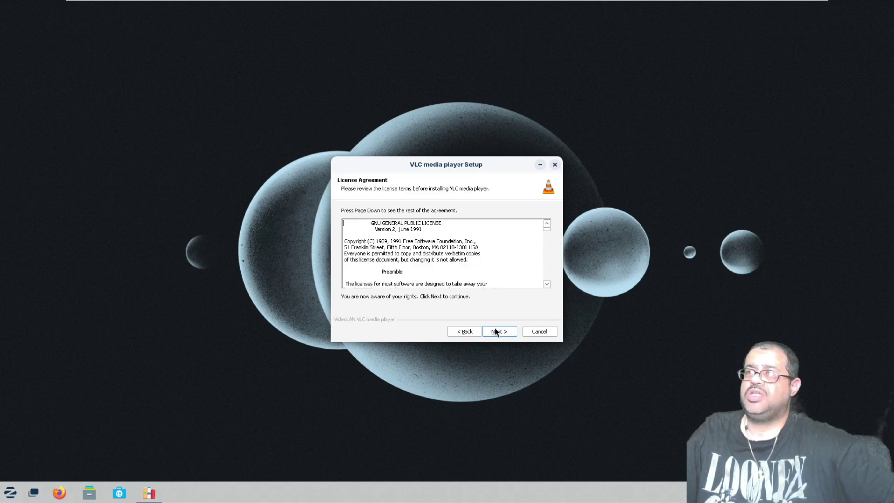
{"action": "left_click", "coordinate": [495, 331]}
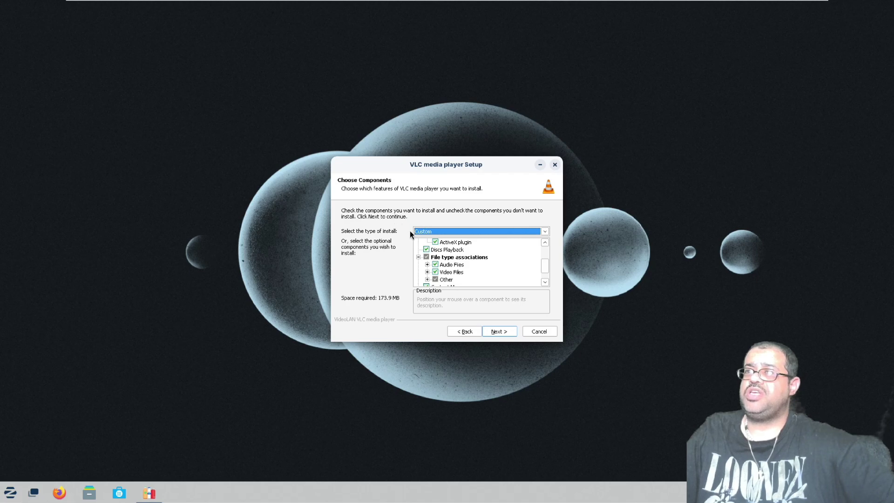
{"action": "left_click", "coordinate": [492, 334]}
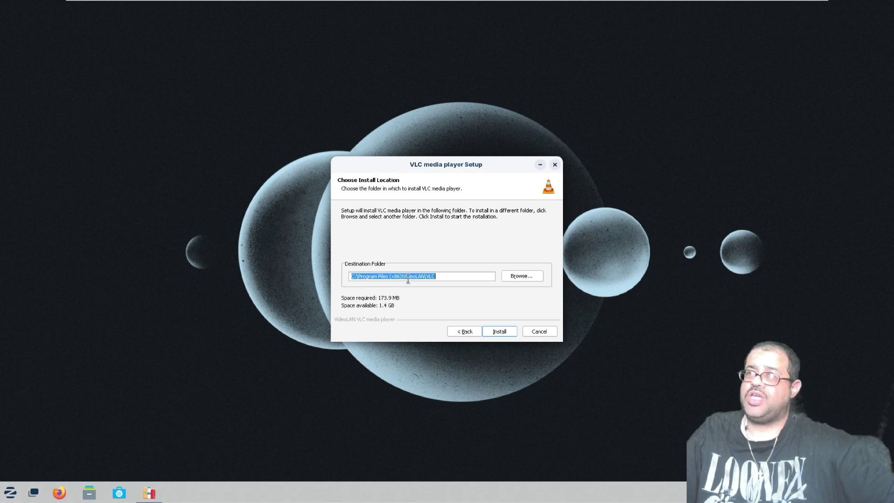
{"action": "left_click", "coordinate": [498, 330]}
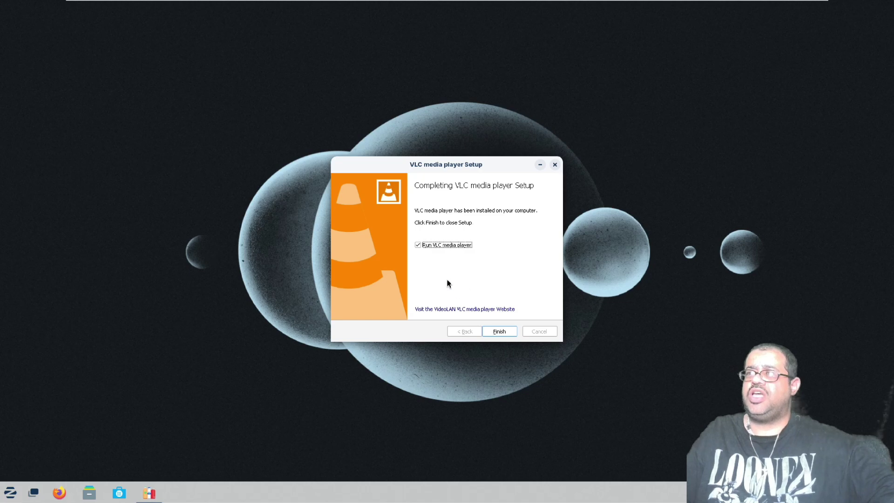
{"action": "left_click", "coordinate": [502, 331]}
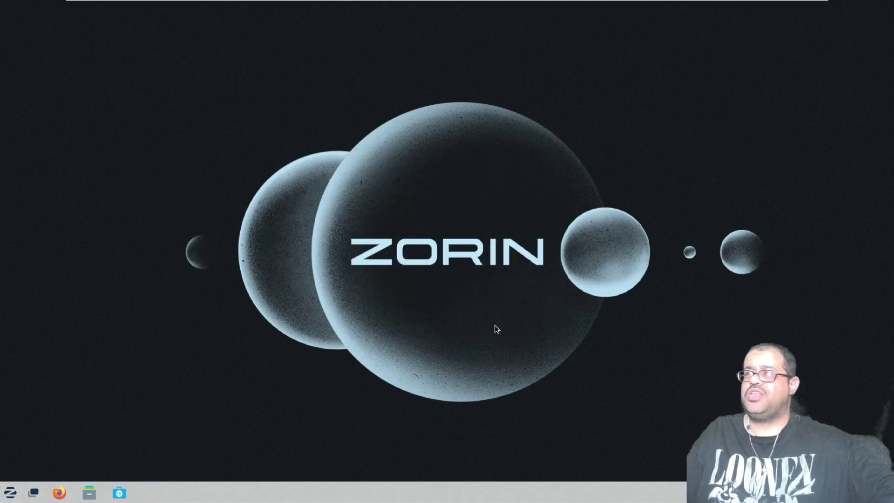